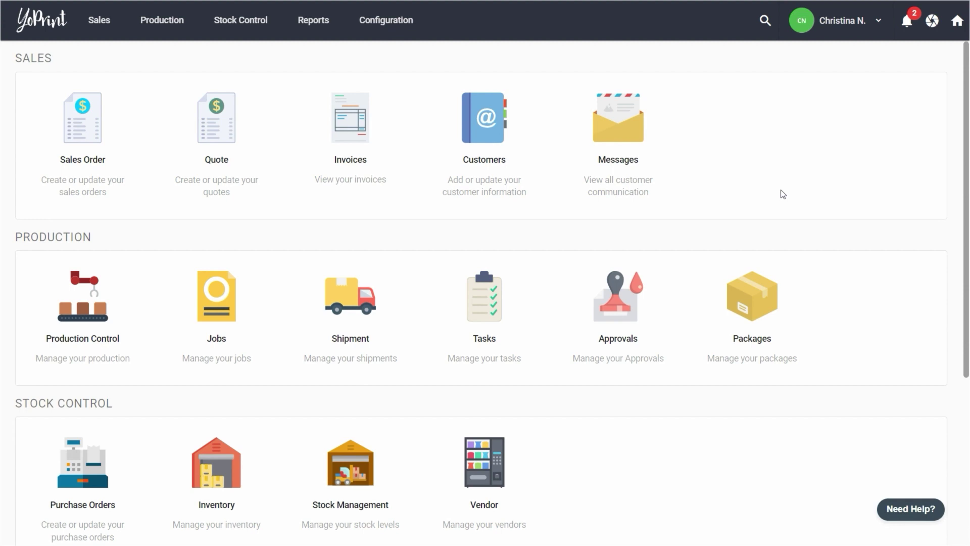
Go to the Service list under Service & Product configuration and start adding a new service.
left_click(387, 23)
left_click(392, 53)
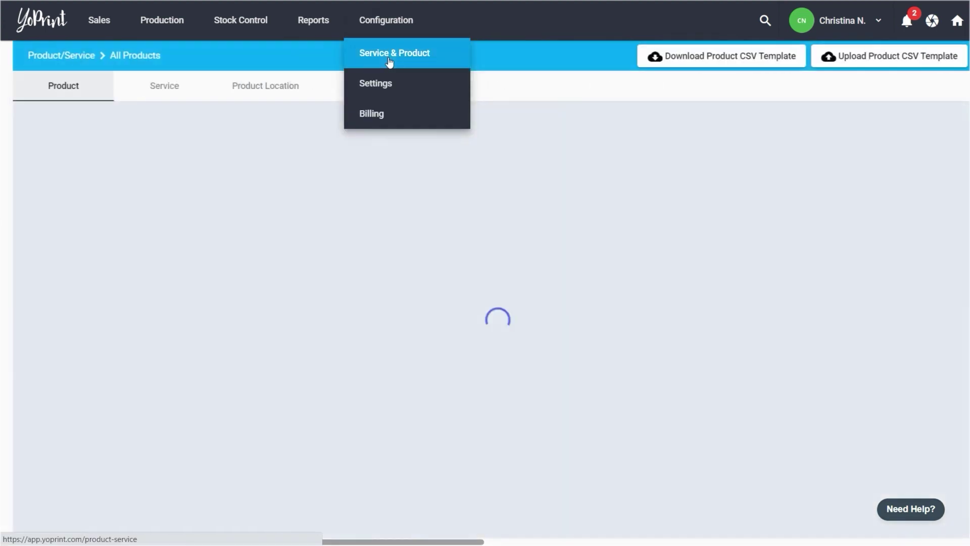
left_click(166, 103)
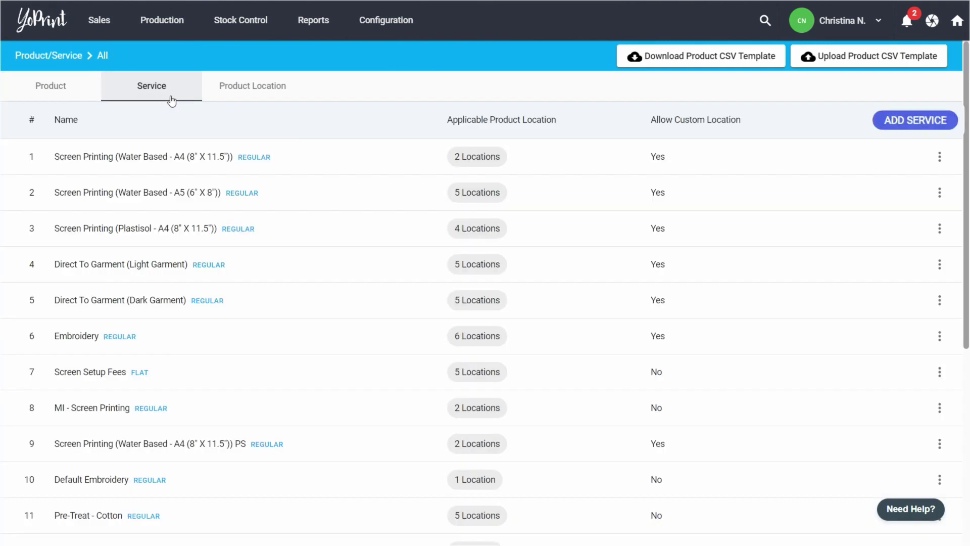
left_click(912, 129)
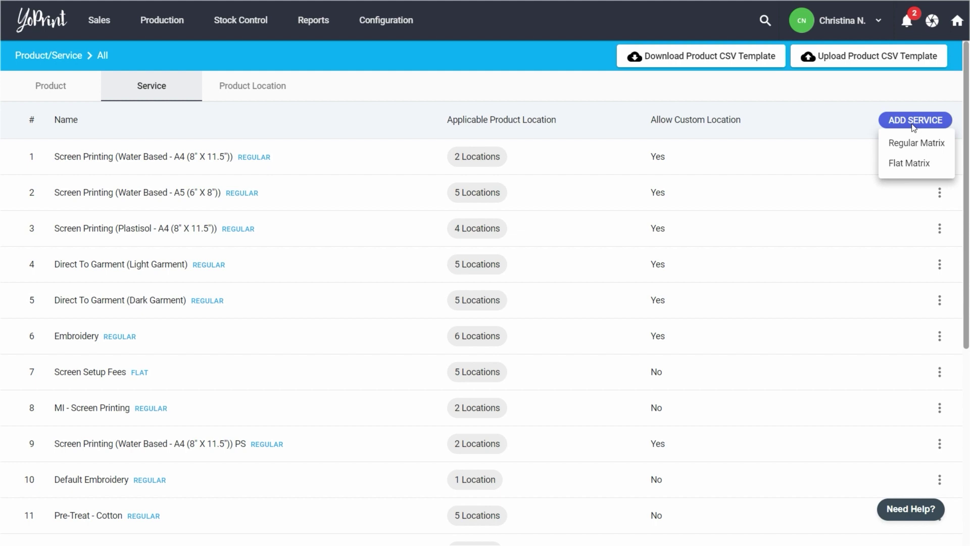
Create regular-matrix service 'Regular Matrix Example 1' for Shirt - Front, Shirt - Back and custom locations.
left_click(944, 145)
left_click(340, 118)
type("Regular")
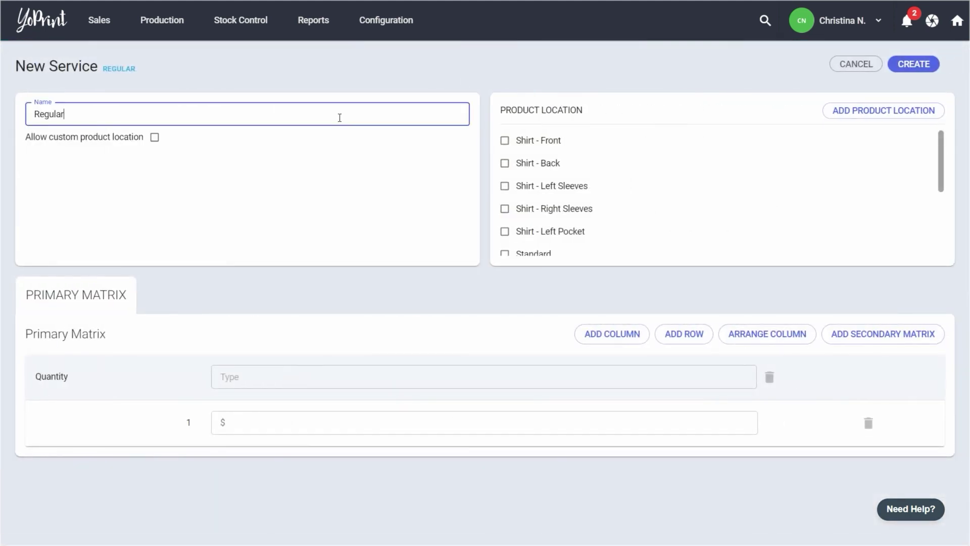
type(" Matrix Example 1")
left_click(504, 140)
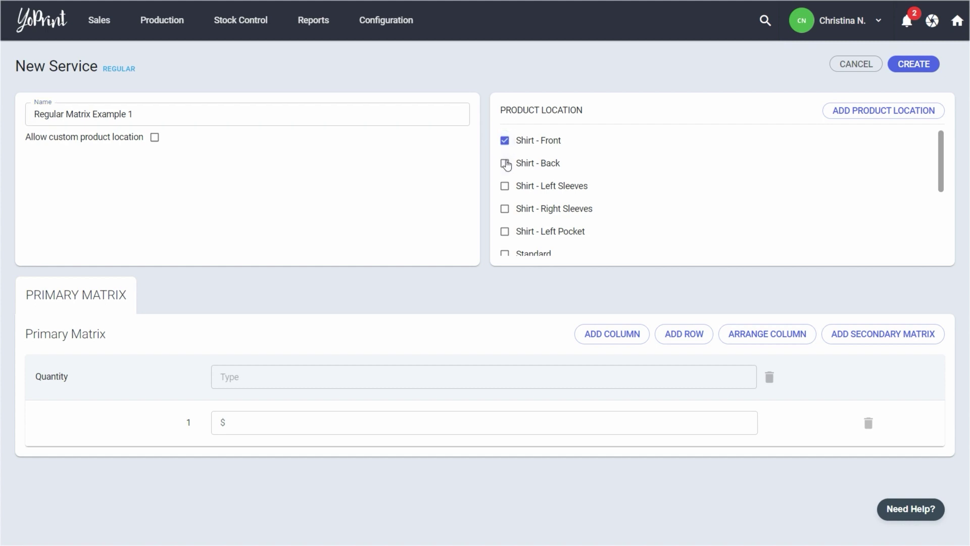
left_click(504, 163)
left_click(155, 137)
Price the '1 color' column at $10 for quantity 1 and $5 for quantity 50.
left_click(239, 376)
type("1 color")
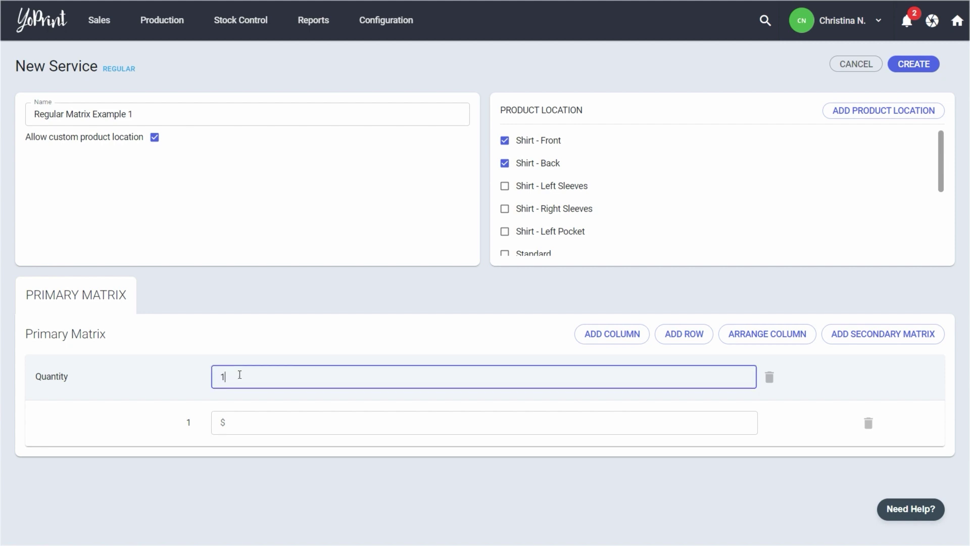
left_click(257, 424)
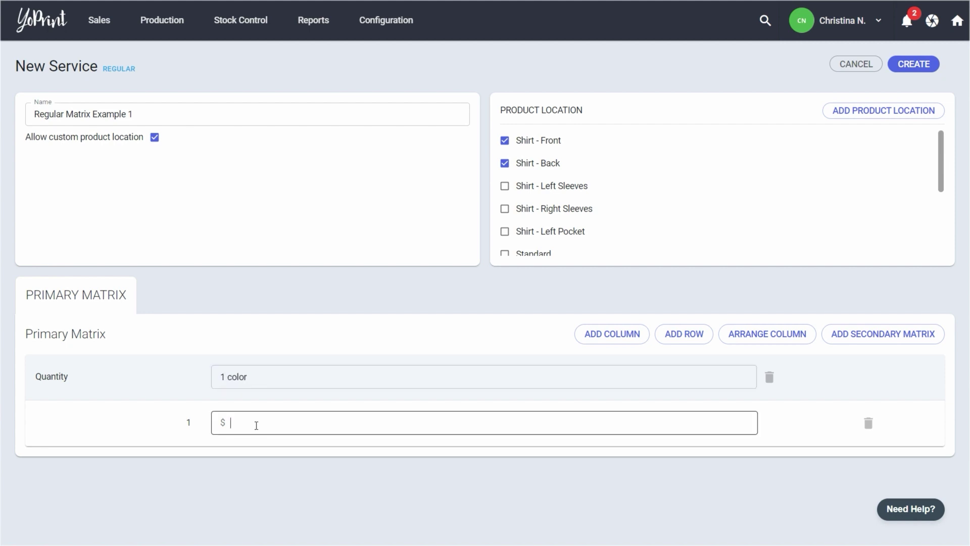
type("10")
left_click(696, 343)
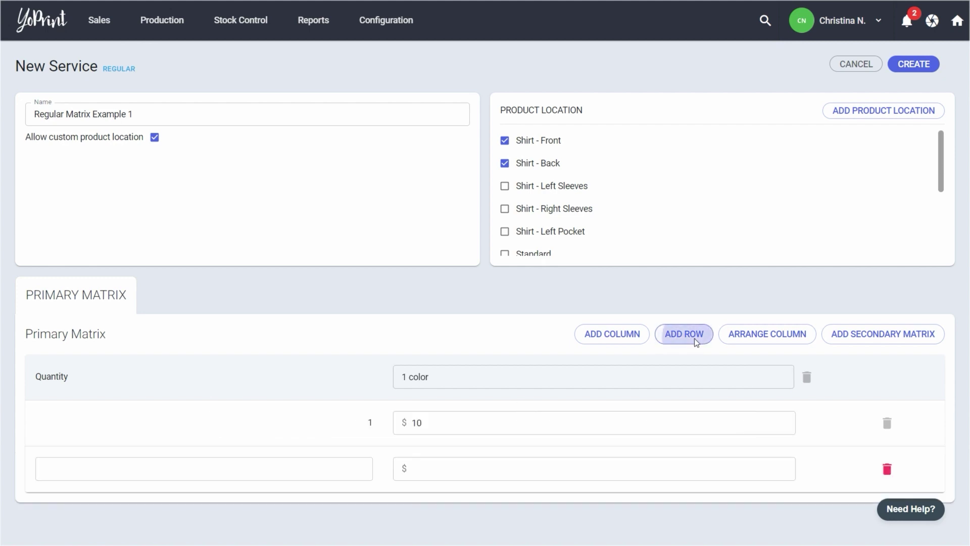
left_click(306, 467)
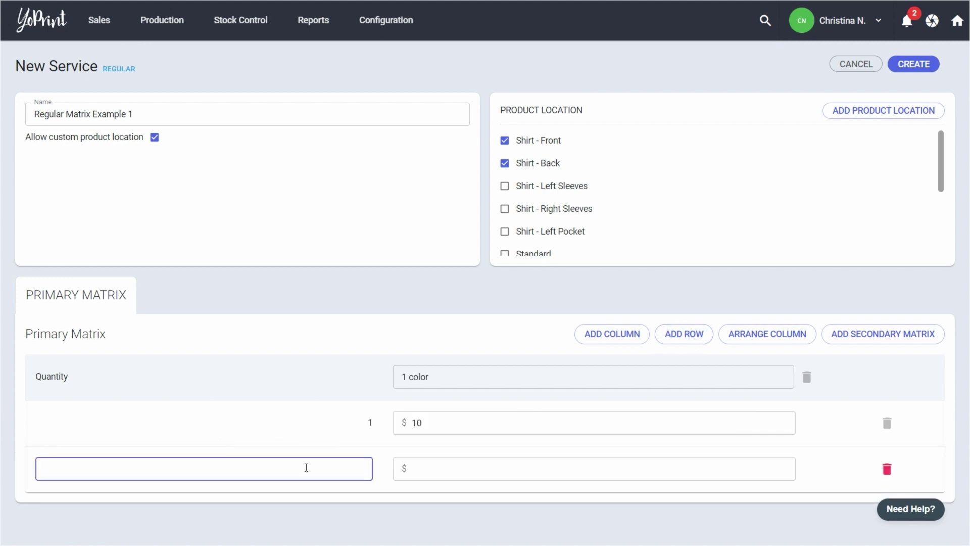
type("50")
left_click(433, 478)
type("5")
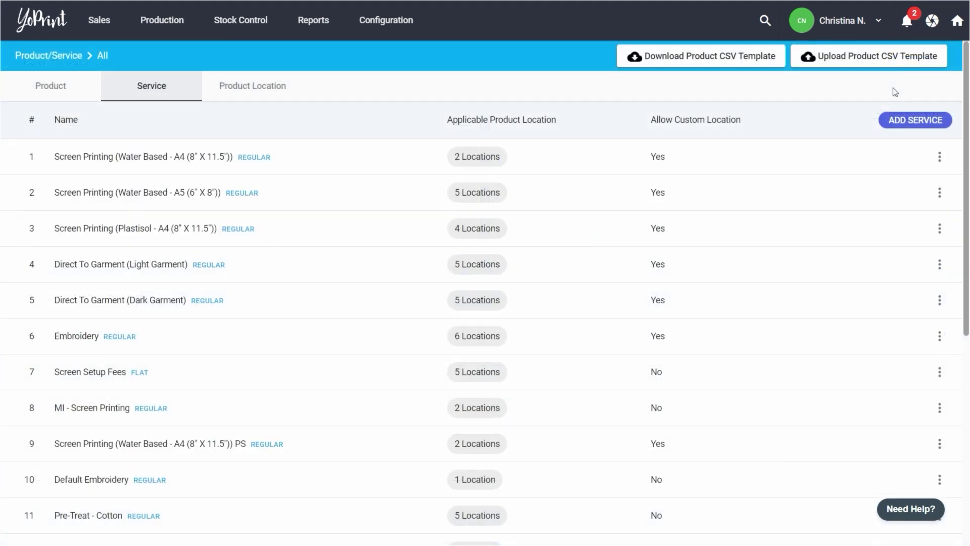
Start flat-matrix service 'Flat Matrix Example 1' for custom, Shirt - Front and Shirt - Back locations.
left_click(899, 119)
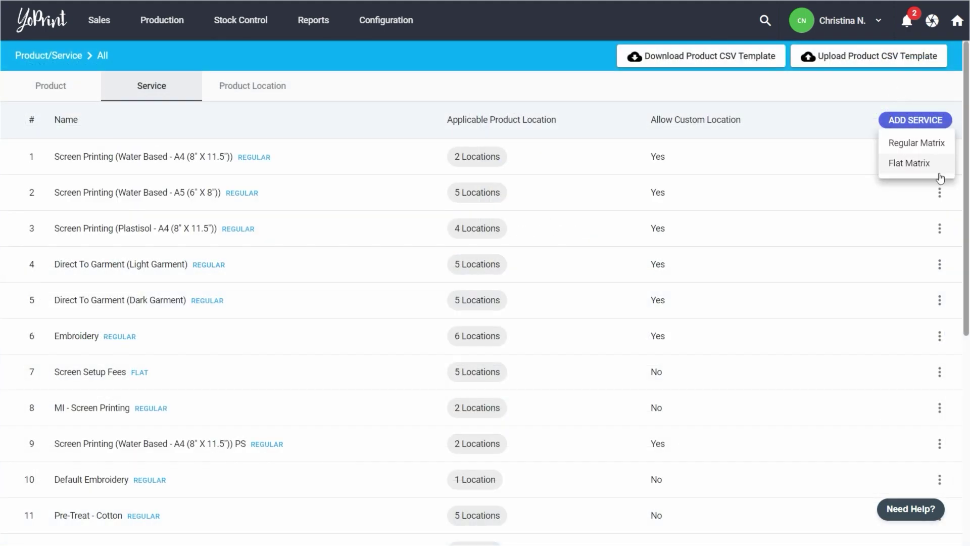
left_click(909, 163)
left_click(302, 120)
type("Flat Matrix Exma")
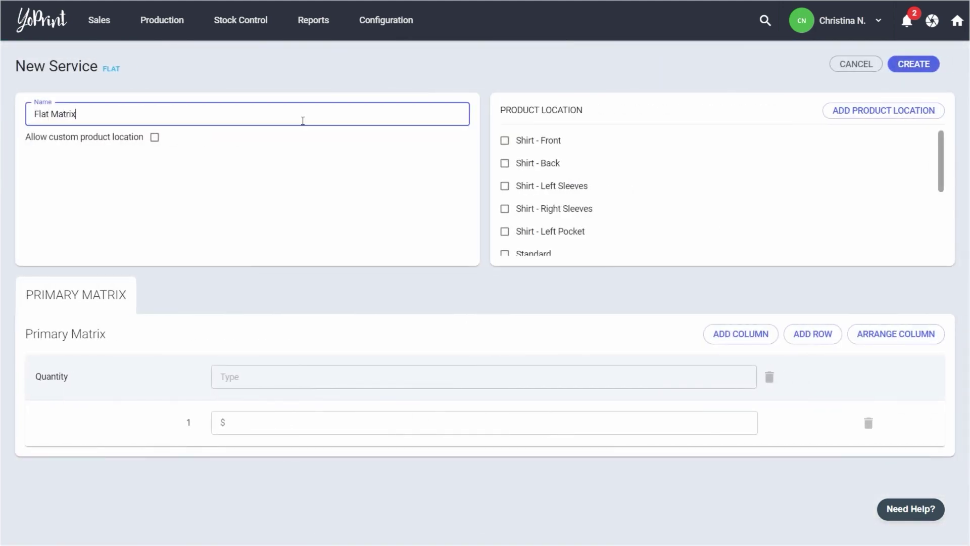
key("BackSpace")
key("BackSpace")
type("ample 1")
left_click(154, 137)
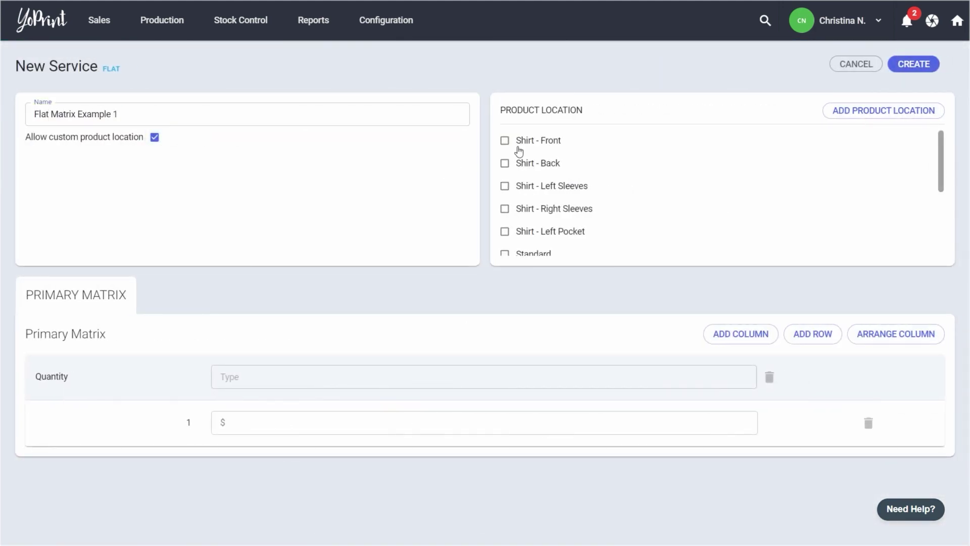
left_click(505, 141)
left_click(505, 164)
Price '1 color' at $10 for quantity 1 and $5 for quantity 50, then save.
left_click(283, 379)
type("1 color")
key("Tab")
type("10")
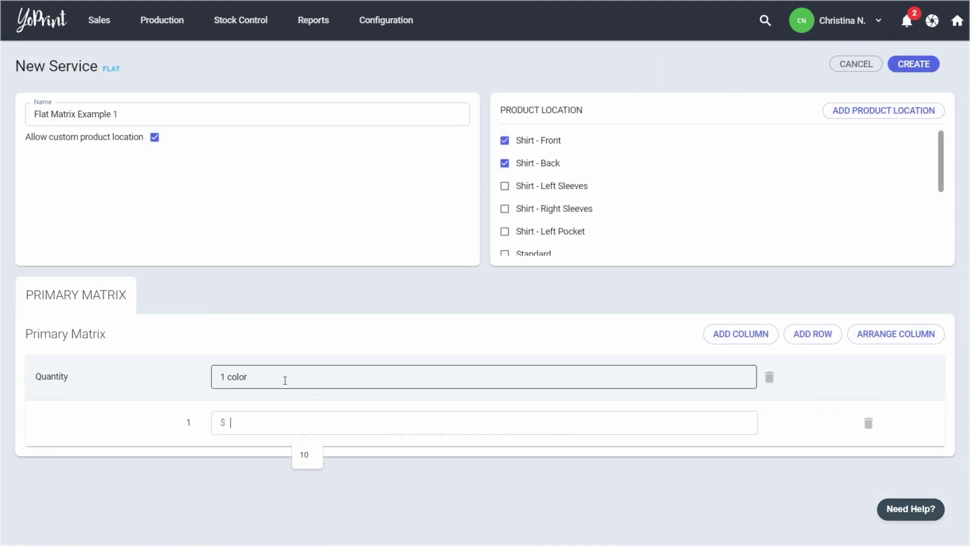
left_click(811, 333)
left_click(293, 472)
type("50")
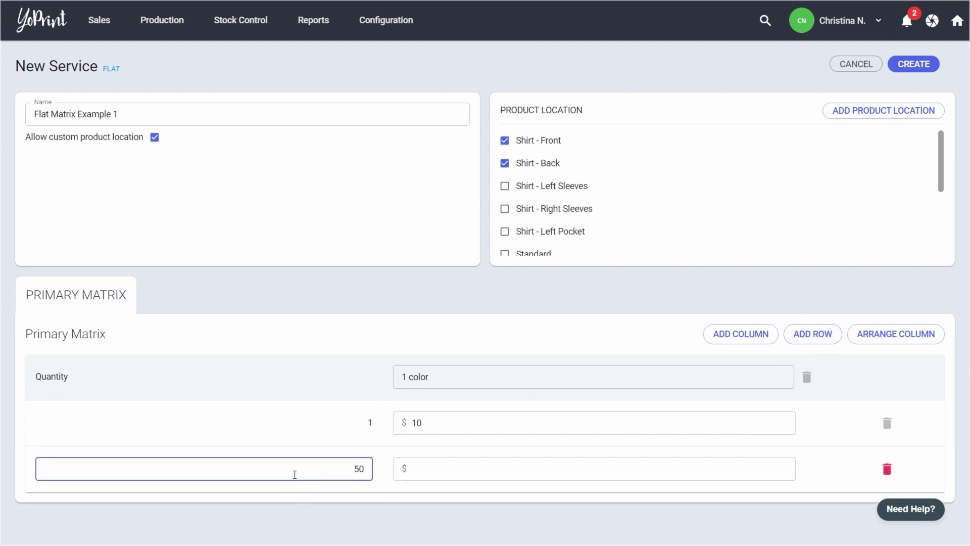
key("Tab")
type("5")
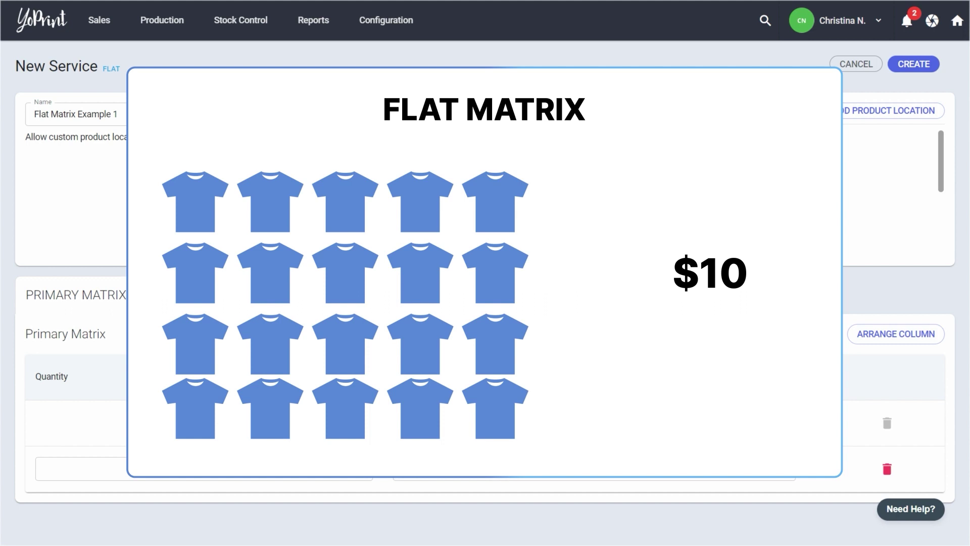
left_click(901, 70)
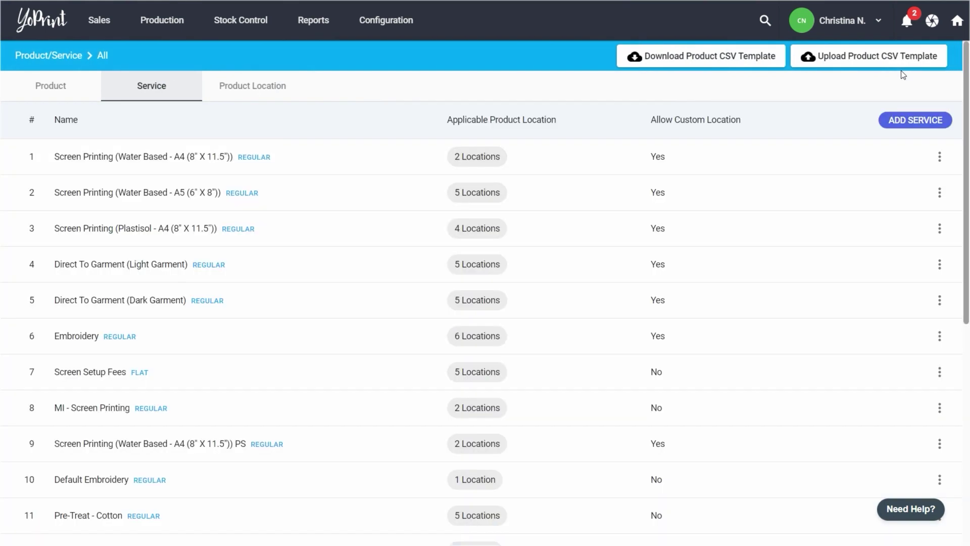
Edit the first service's pricing matrix and add a new '5 color' column.
left_click(939, 156)
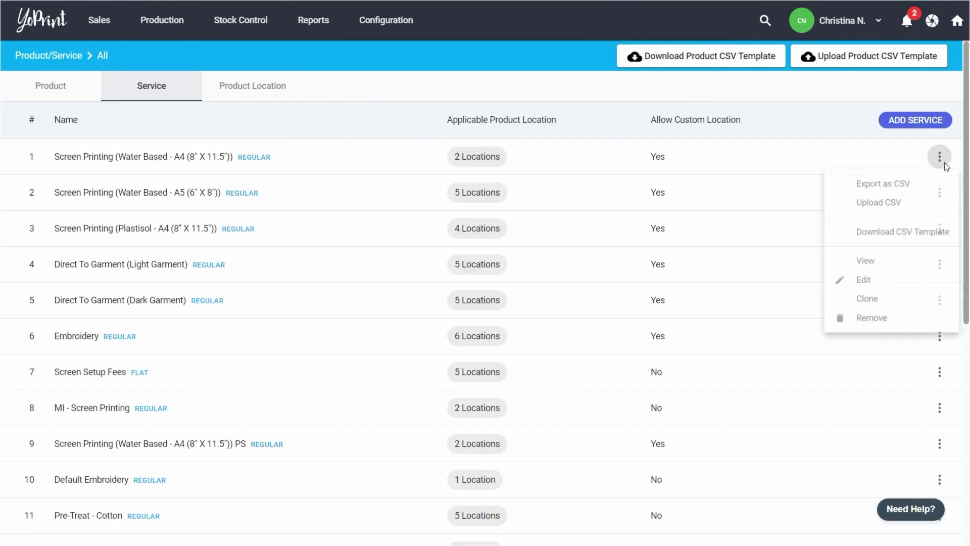
left_click(873, 284)
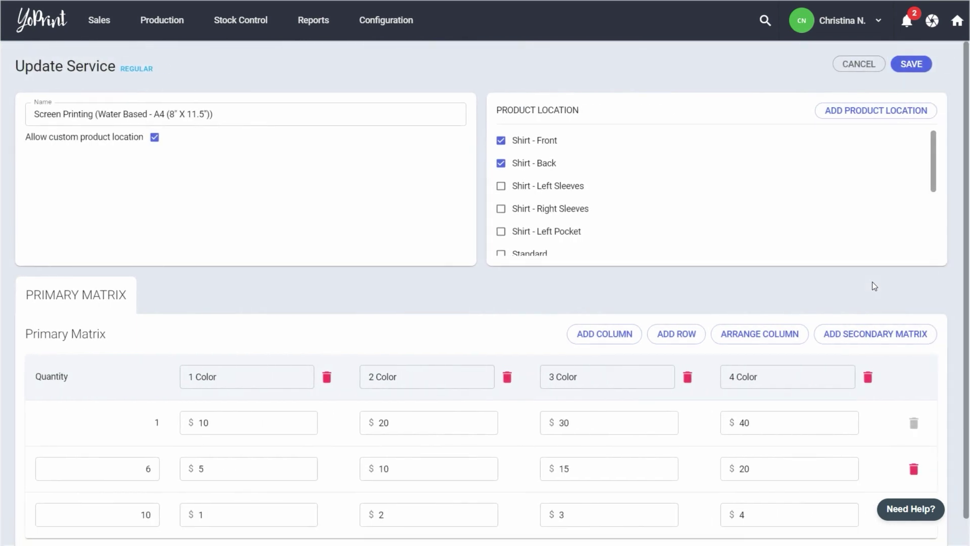
scroll(873, 285, "down", 1)
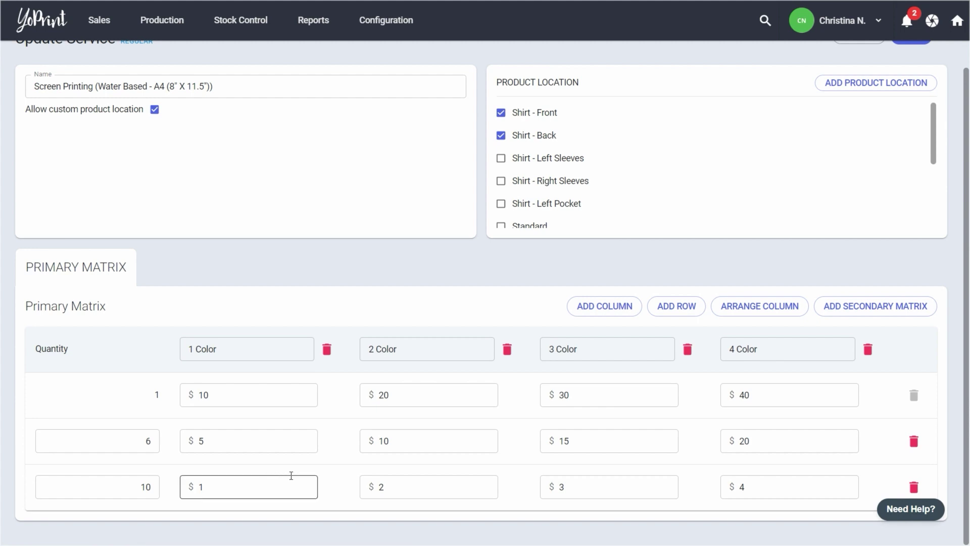
left_click(604, 305)
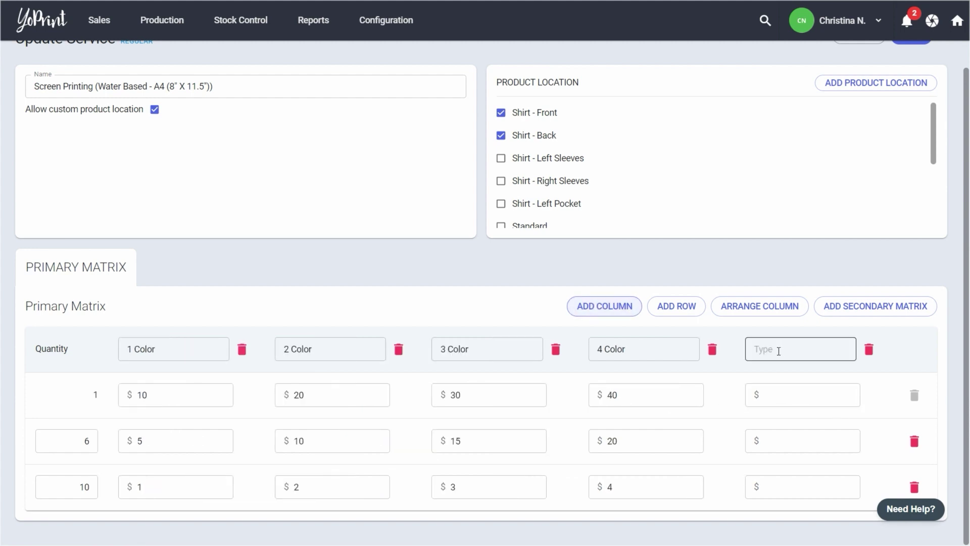
type("5 color")
left_click(774, 395)
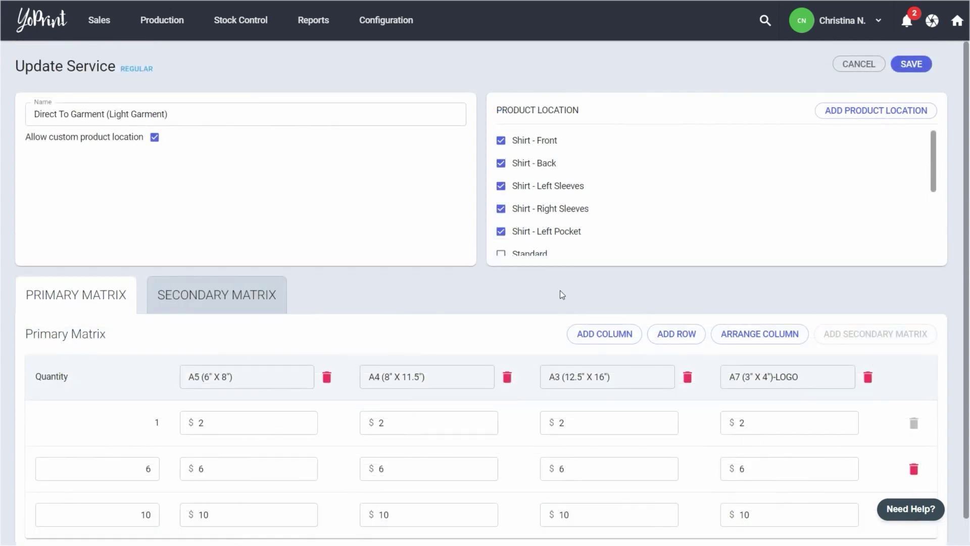
Cancel the Update Service page without saving changes.
scroll(559, 294, "down", 1)
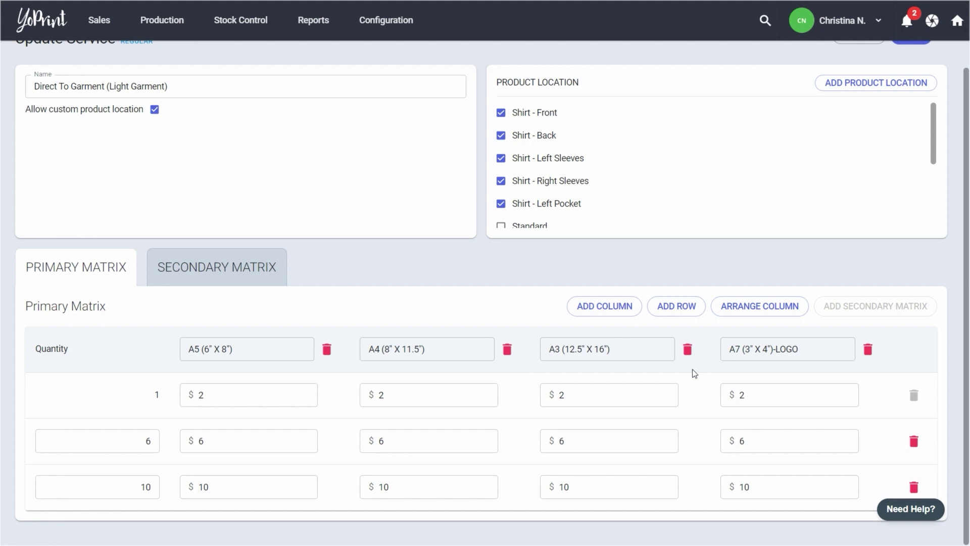
scroll(692, 368, "up", 1)
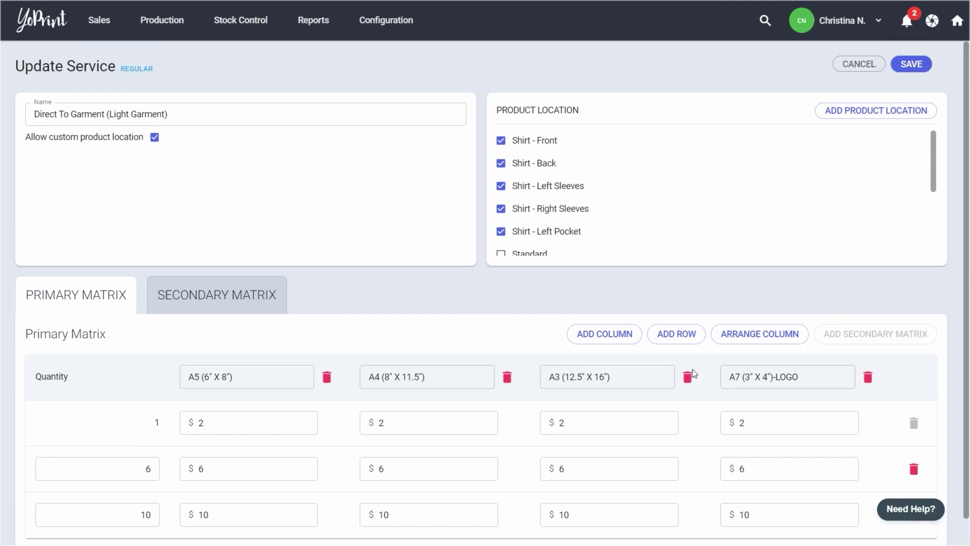
left_click(856, 64)
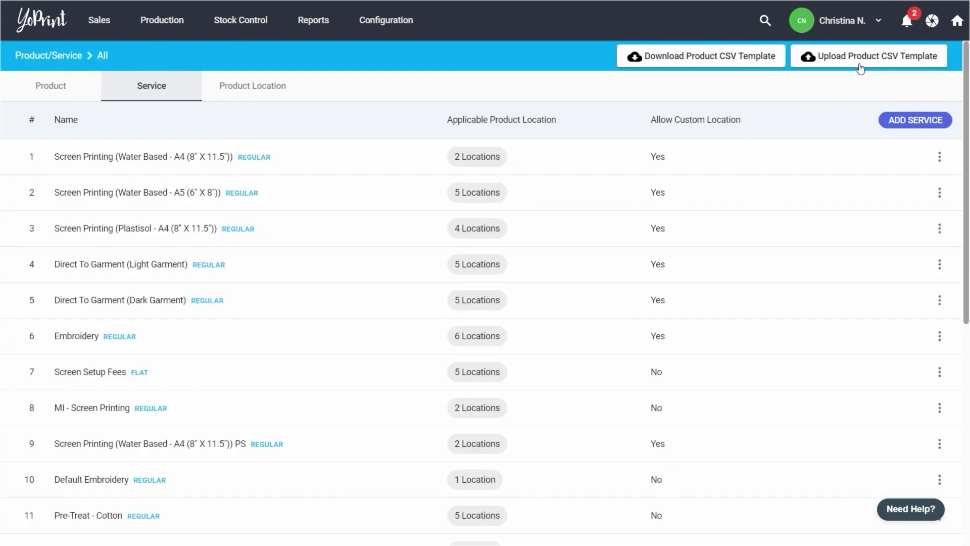
Start regular service 'Upload Pricing Matrix CSV Placeholder' for custom and front, back, left and right sleeve shirt locations.
left_click(898, 124)
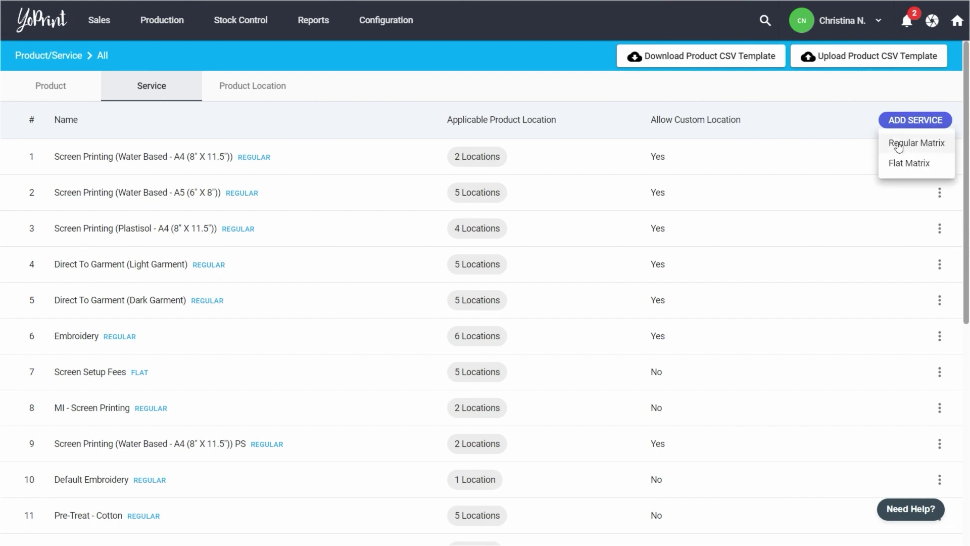
left_click(904, 143)
type("Upload Pricing Matrix CSV Placeholder")
left_click(155, 137)
left_click(556, 144)
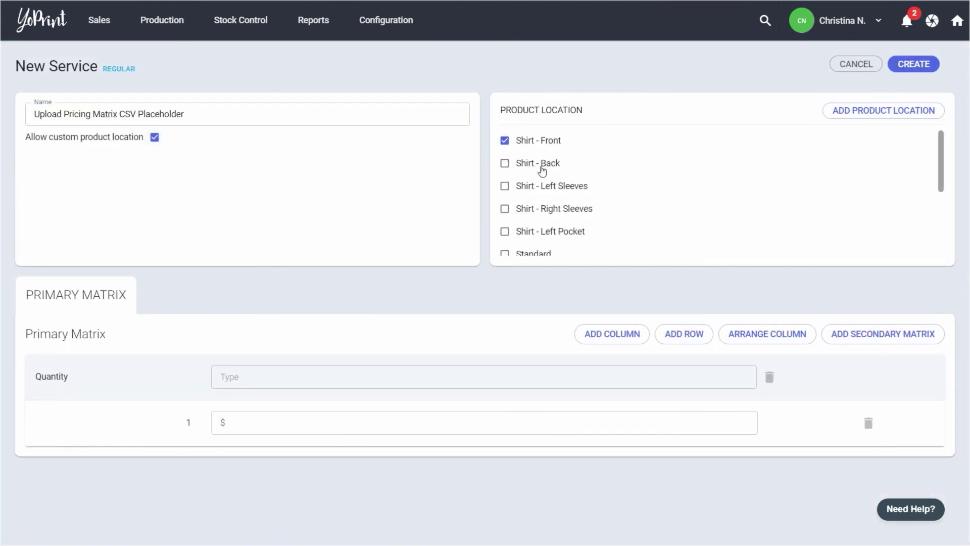
left_click(540, 169)
left_click(537, 208)
left_click(524, 194)
Name the first pricing column 'abc', price it 10 for quantity 1, and create the service.
left_click(487, 376)
type("abc")
left_click(465, 432)
type("10")
left_click(911, 67)
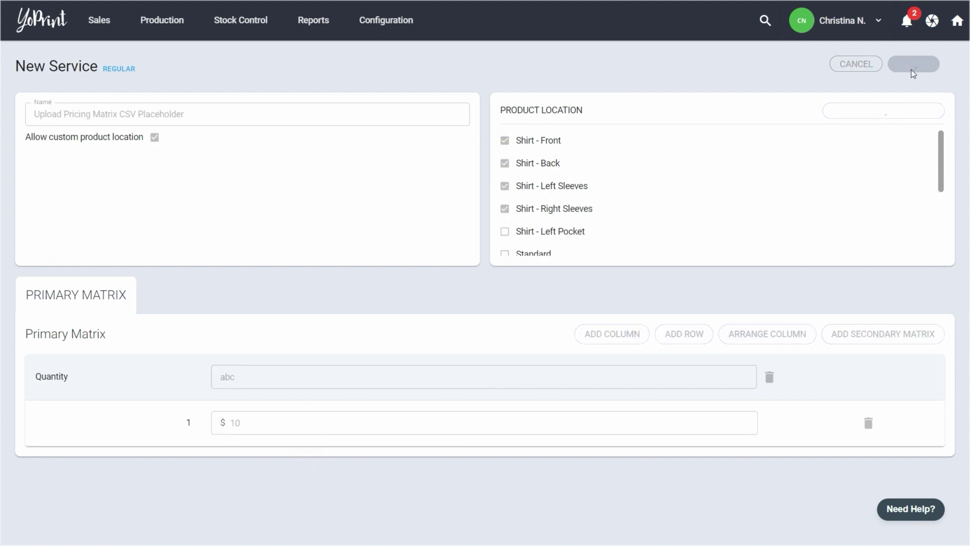
scroll(771, 301, "down", 9)
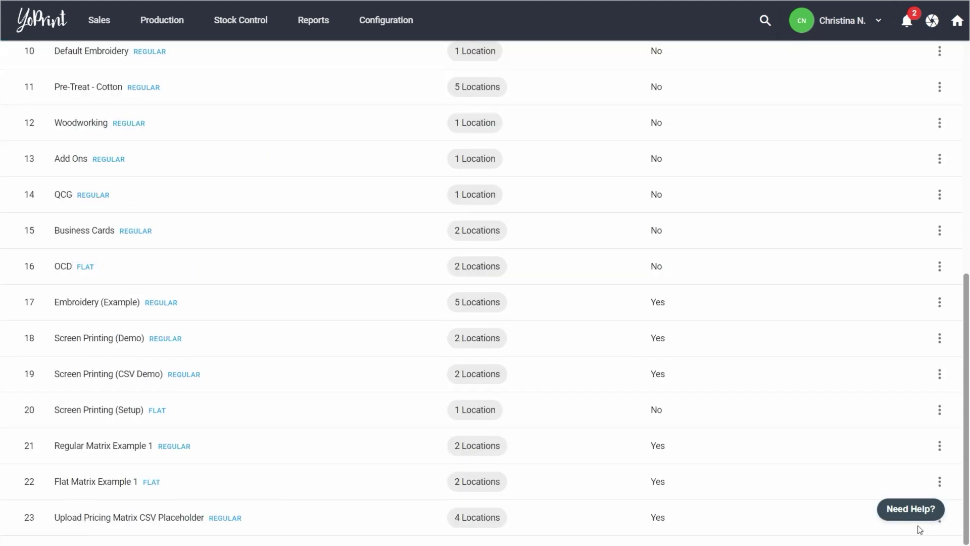
Download the CSV pricing template, then upload a CSV to update the placeholder service's pricing.
left_click(938, 530)
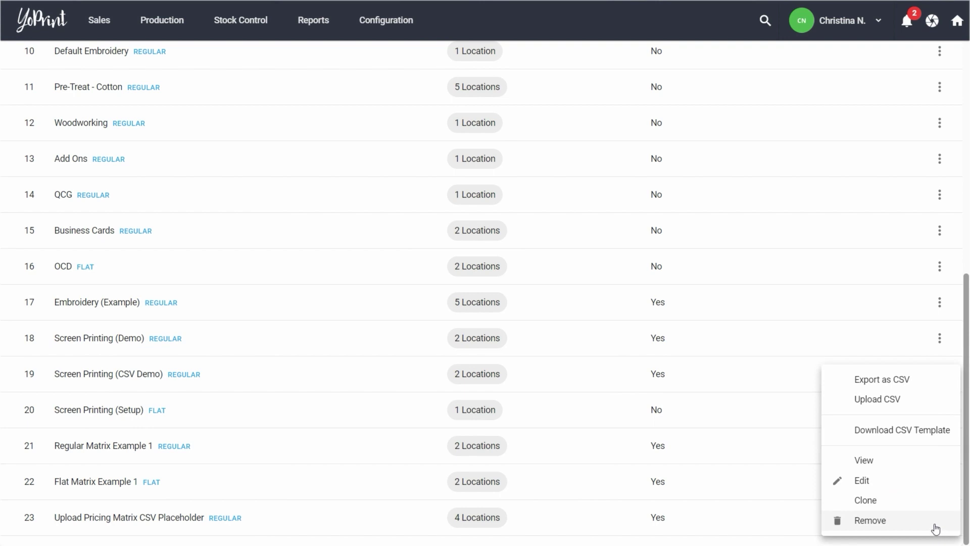
left_click(898, 432)
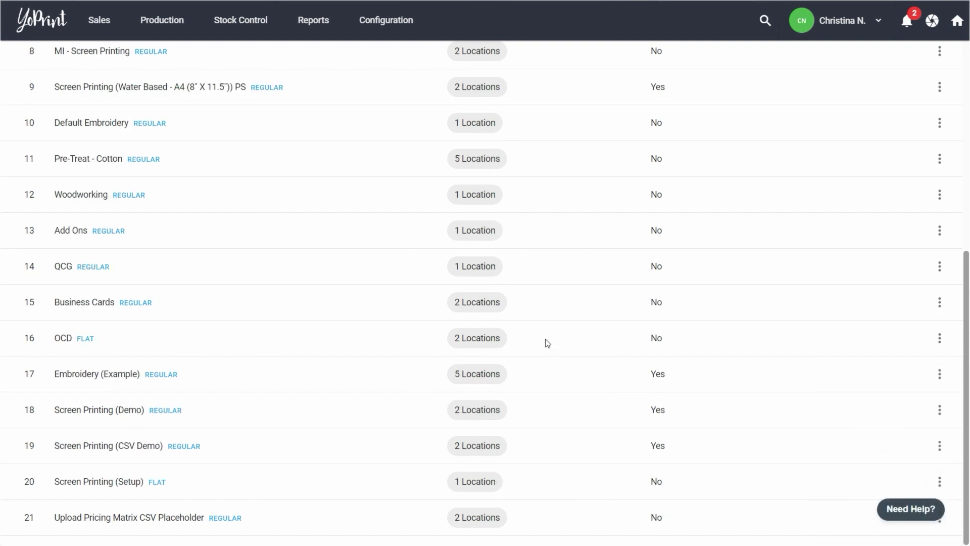
left_click(939, 520)
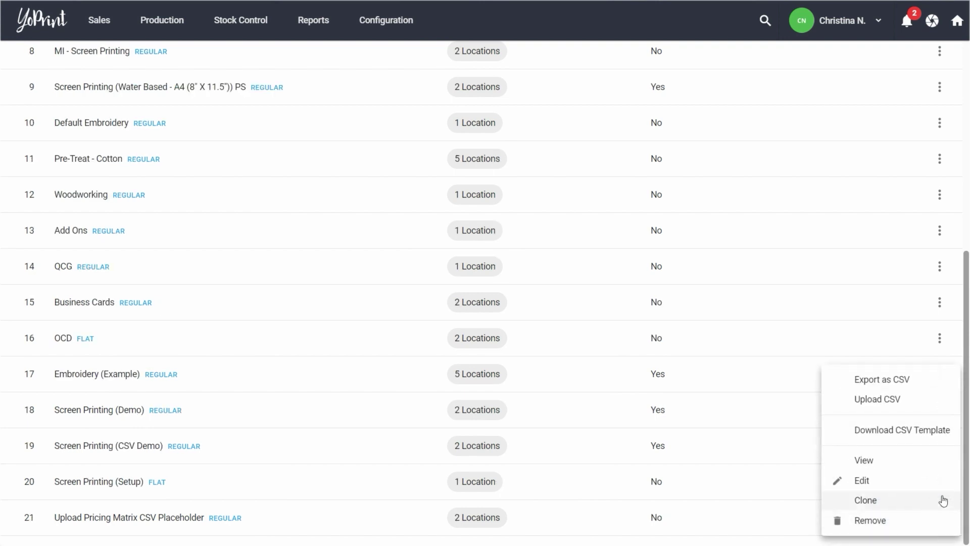
left_click(877, 399)
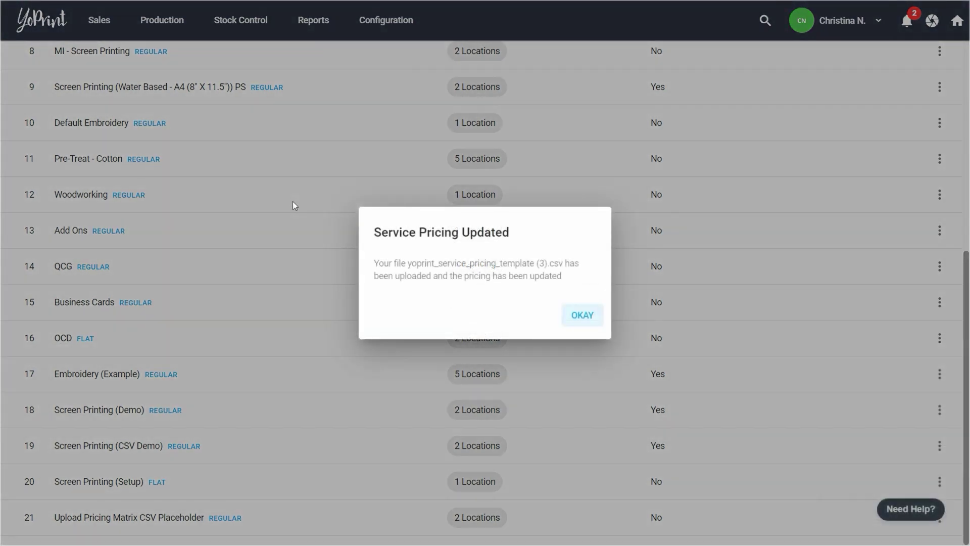
left_click(588, 320)
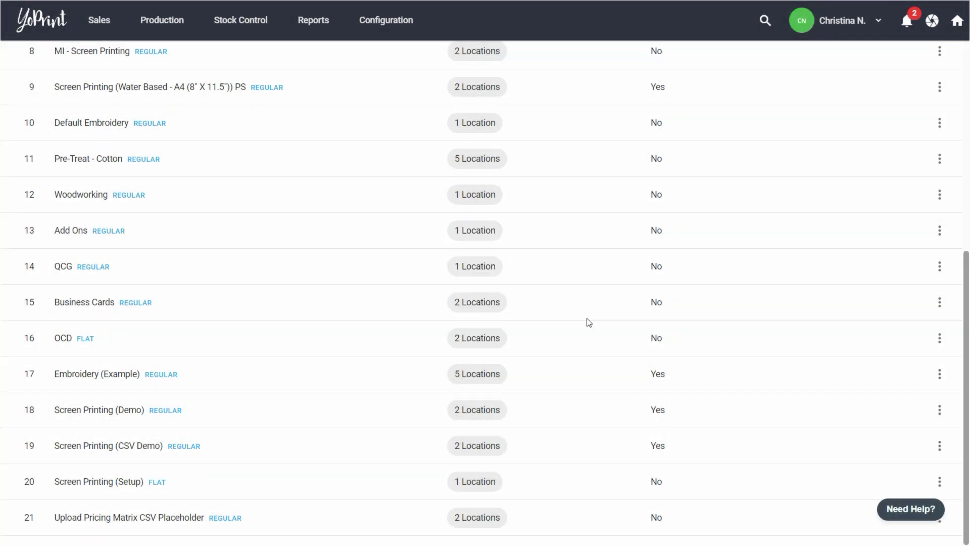
Create regular service 'Secondary Matrix' with a '1 color' column at 20, adding a secondary matrix.
left_click(917, 127)
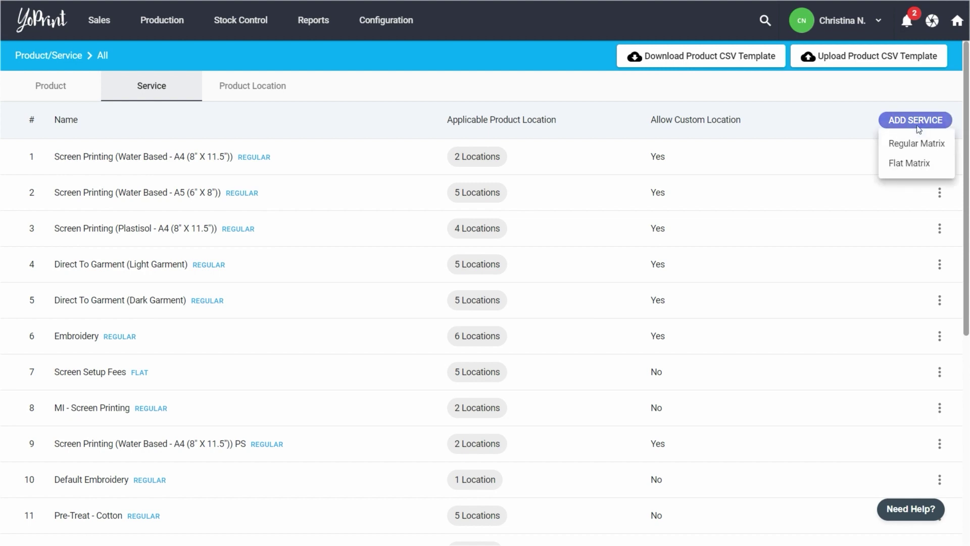
left_click(893, 144)
left_click(245, 117)
type("Secondary Matrix")
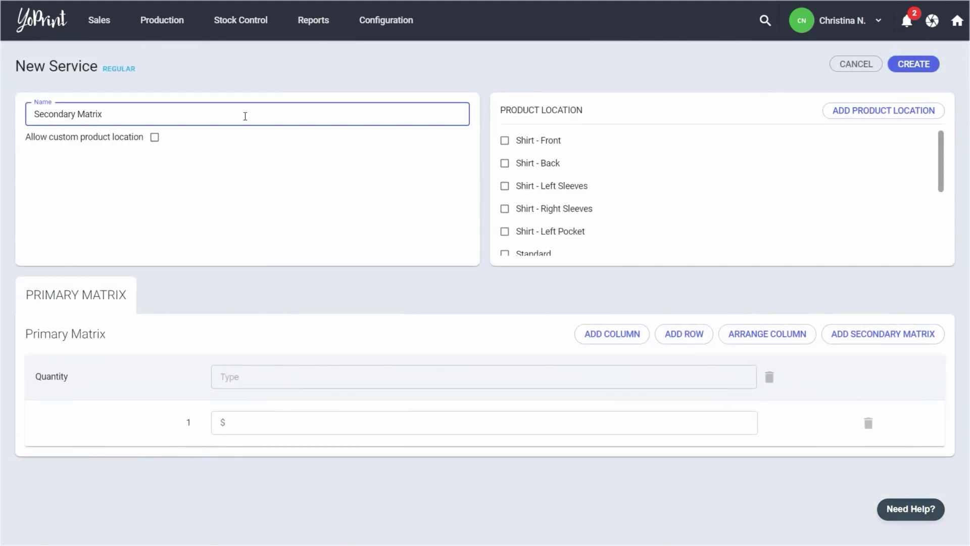
left_click(253, 386)
type("1")
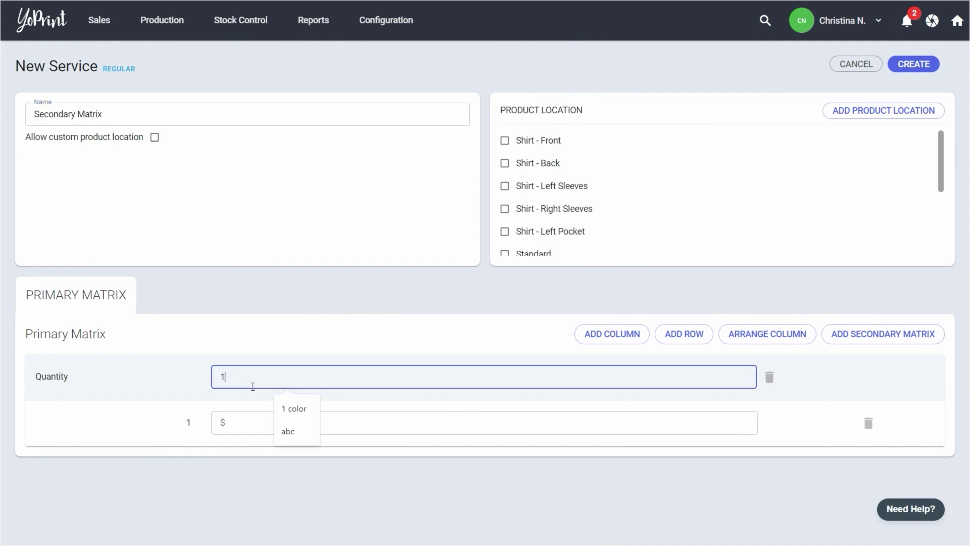
type(" color")
key("Tab")
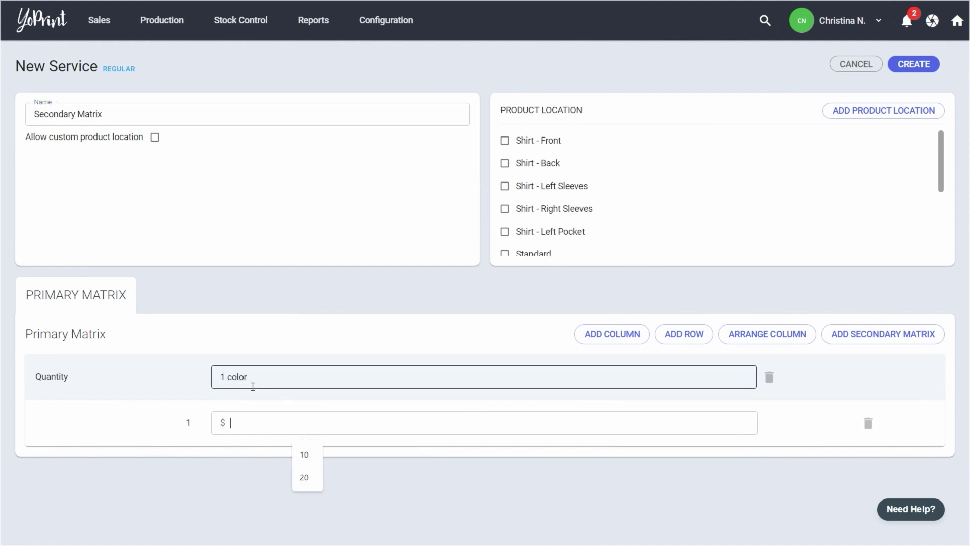
type("20")
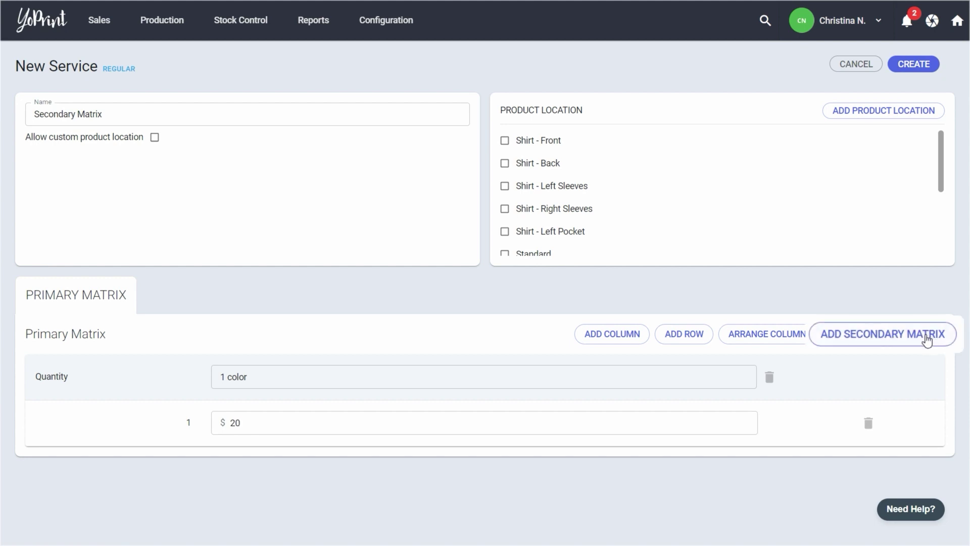
left_click(924, 335)
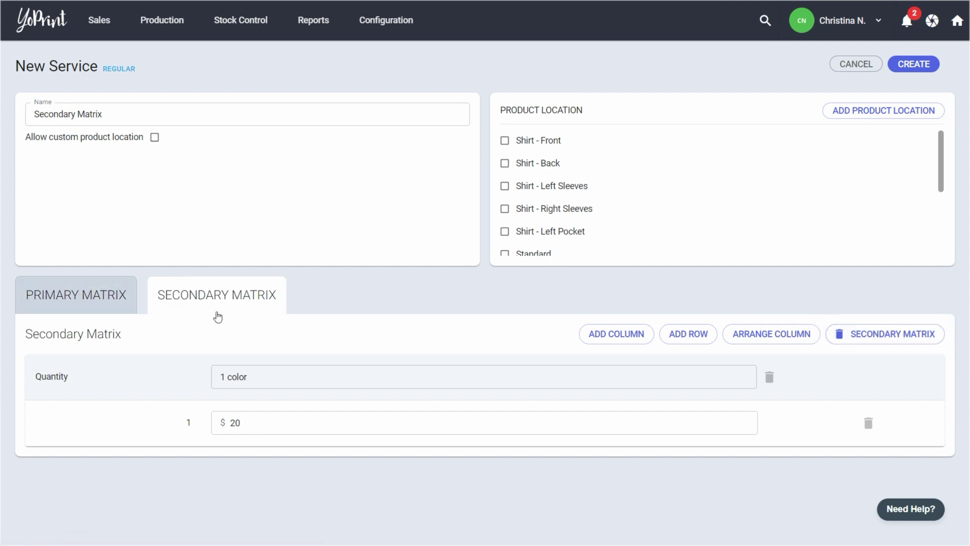
Change the secondary matrix's 1 color price for quantity 1 from 20 to 15.
left_click(266, 418)
double_click(269, 417)
type("15")
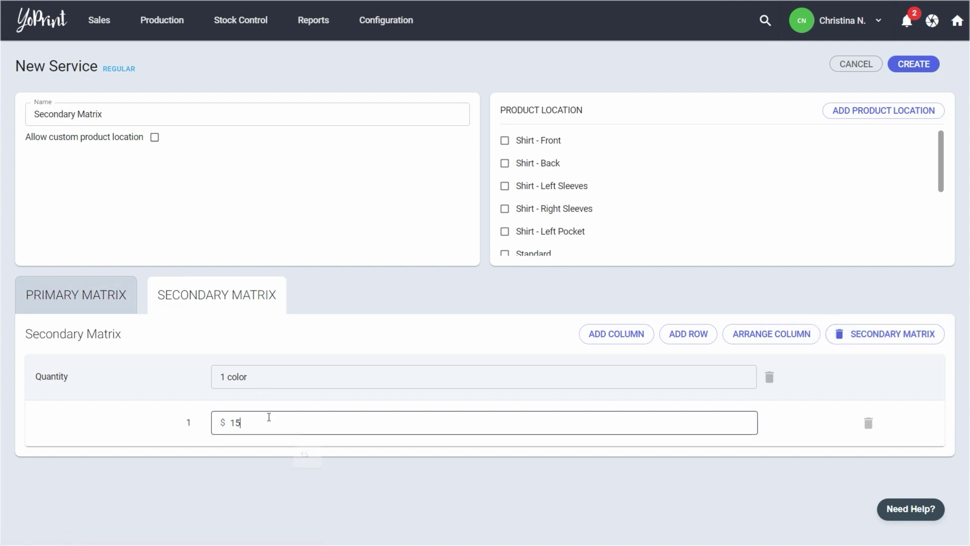
left_click(314, 343)
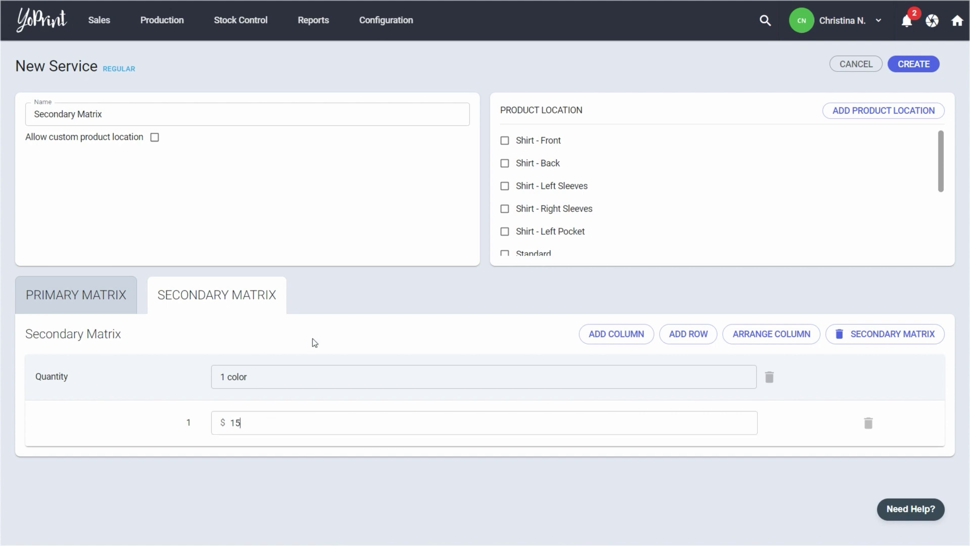